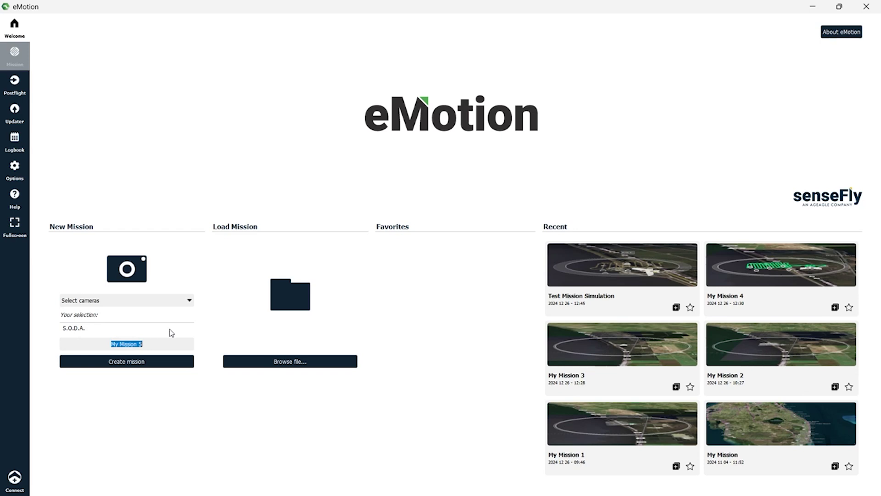
# Name the new S.O.D.A. mission 'Mission Simulation' and create it
pyautogui.write('Mission Simulation')
pyautogui.press('Return')
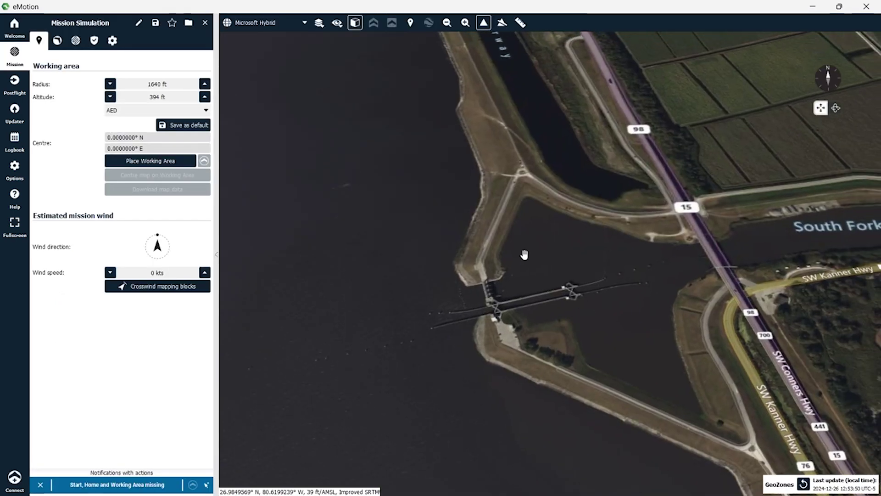
# Turn off the 3D view and zoom the flat map onto the lock and bridge
pyautogui.click(354, 22)
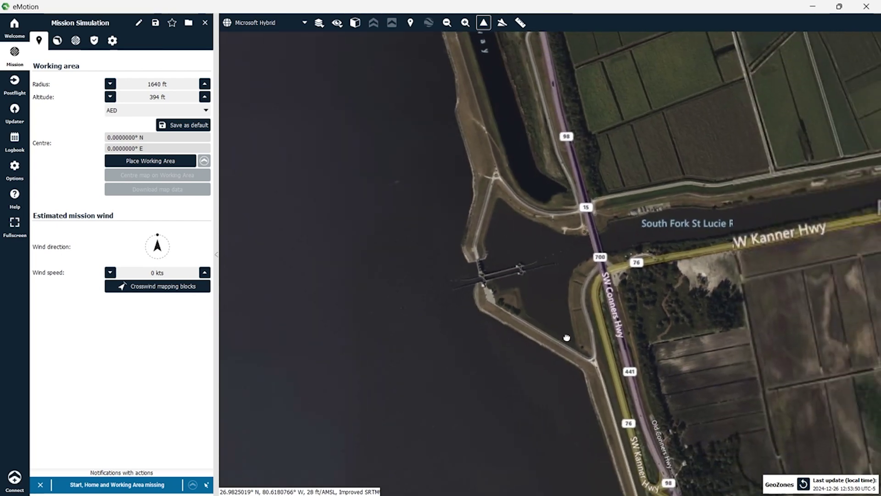
pyautogui.scroll(3, 546, 322)
pyautogui.scroll(2, 546, 313)
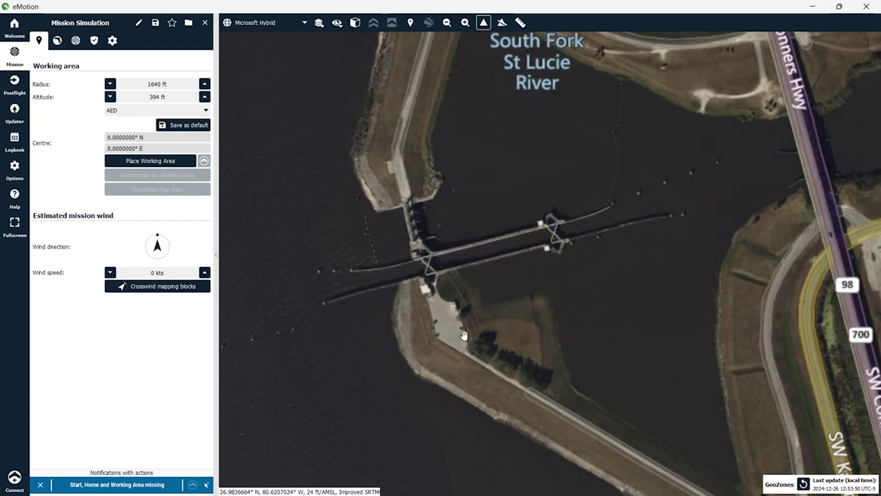
pyautogui.scroll(-2, 502, 322)
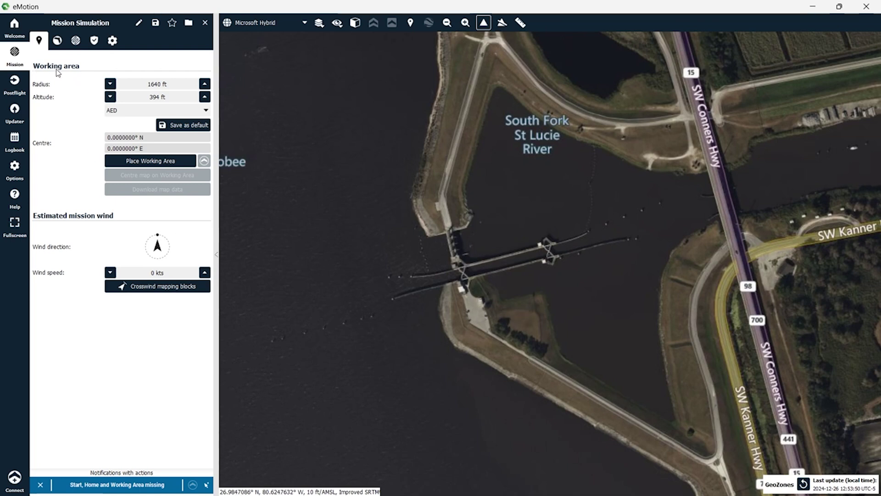
# Drop the working area circle on the river lock and adjust its radius to 1940 ft
pyautogui.click(157, 161)
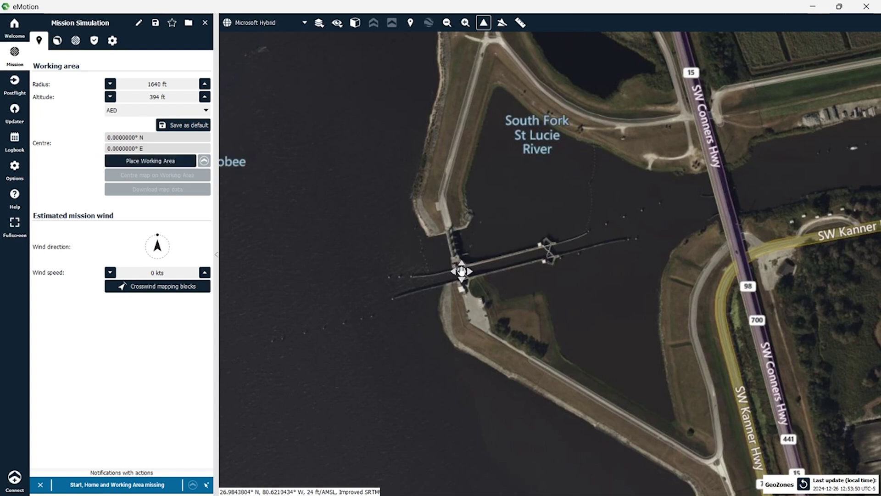
pyautogui.click(449, 232)
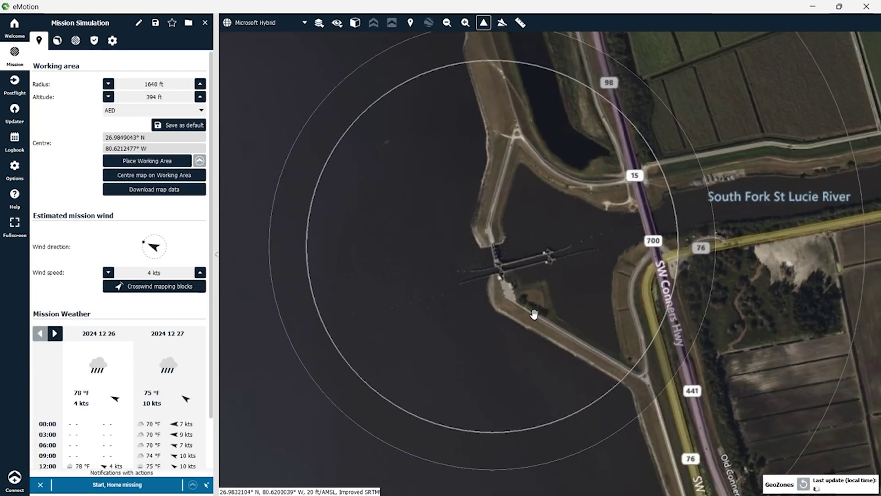
pyautogui.click(109, 84)
pyautogui.click(108, 84)
pyautogui.click(110, 85)
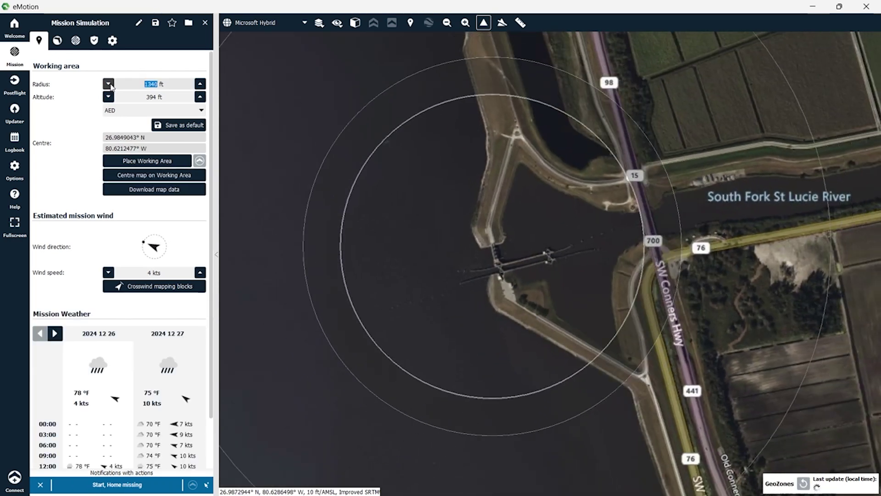
pyautogui.click(200, 84)
pyautogui.click(200, 84)
pyautogui.click(200, 84)
pyautogui.click(199, 84)
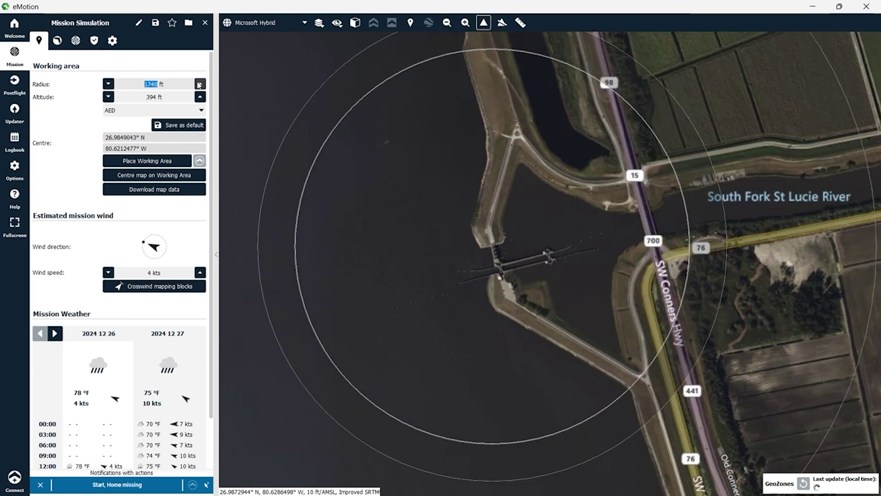
pyautogui.click(200, 84)
pyautogui.click(199, 84)
pyautogui.moveTo(537, 328); pyautogui.dragTo(525, 335)
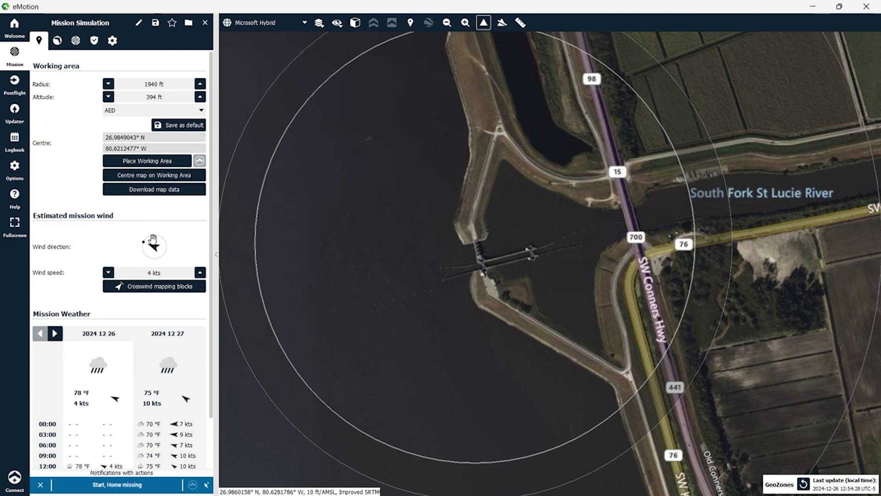
pyautogui.scroll(-2, 155, 273)
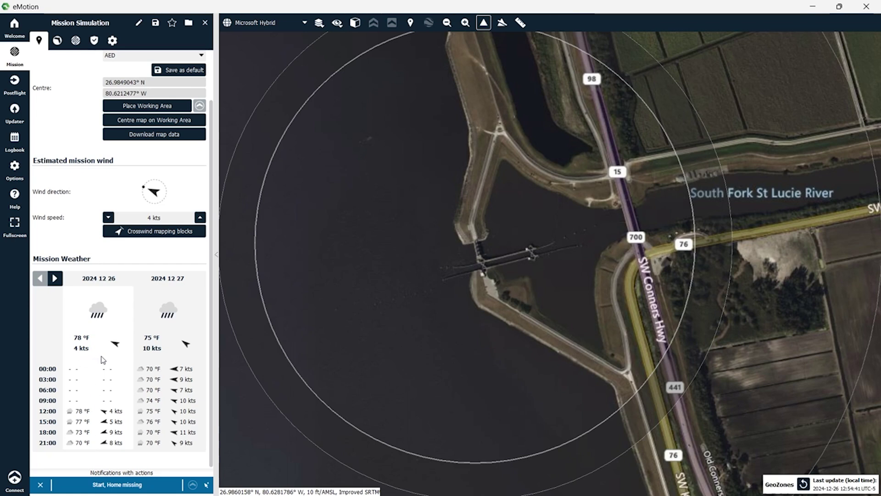
pyautogui.scroll(2, 100, 359)
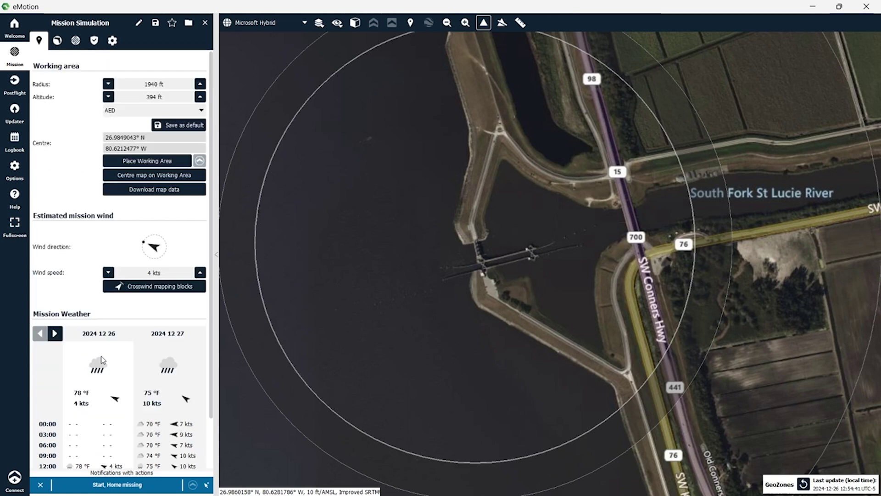
# Place take-off point Start #1 on the levee at the road junction southeast of the lock
pyautogui.click(57, 41)
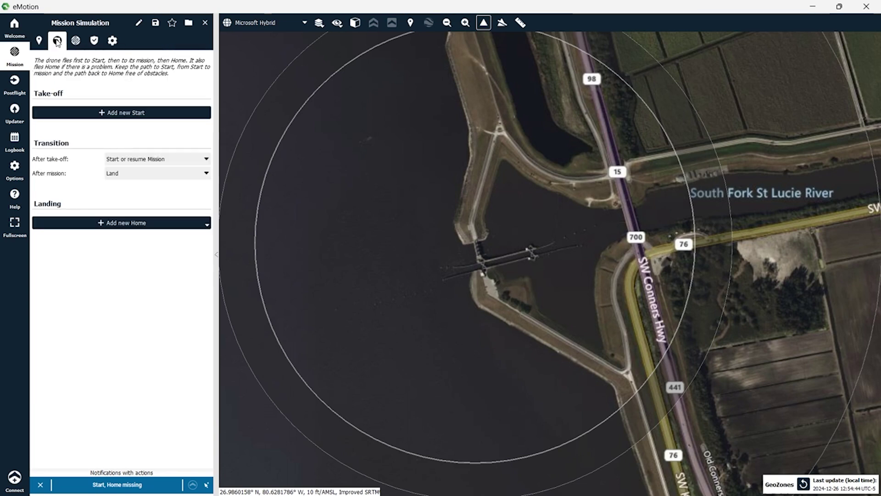
pyautogui.click(131, 118)
pyautogui.scroll(5, 621, 379)
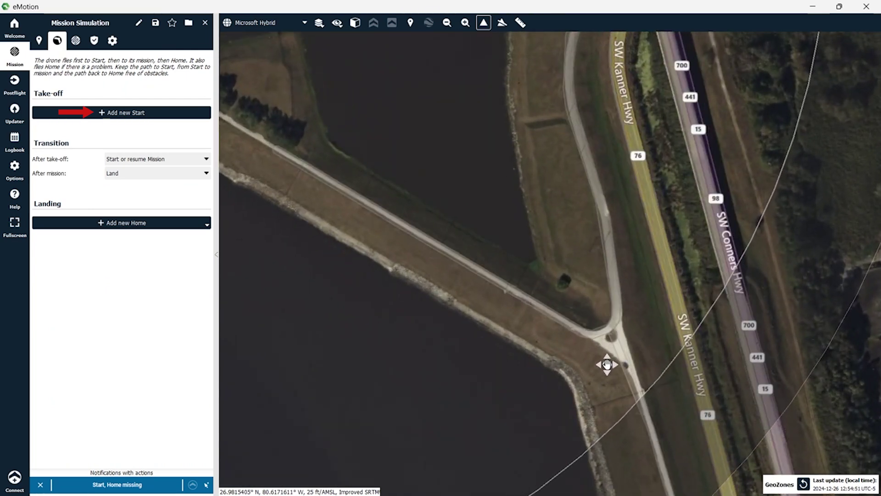
pyautogui.click(578, 347)
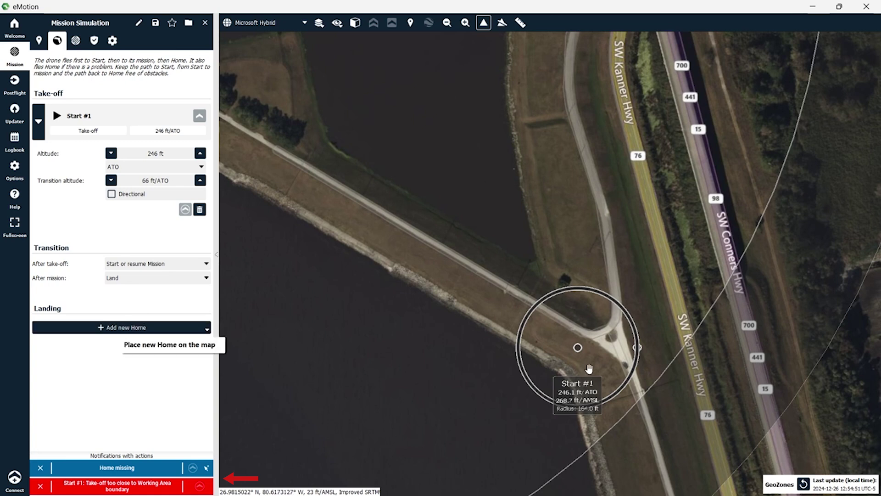
pyautogui.moveTo(577, 348); pyautogui.dragTo(518, 317)
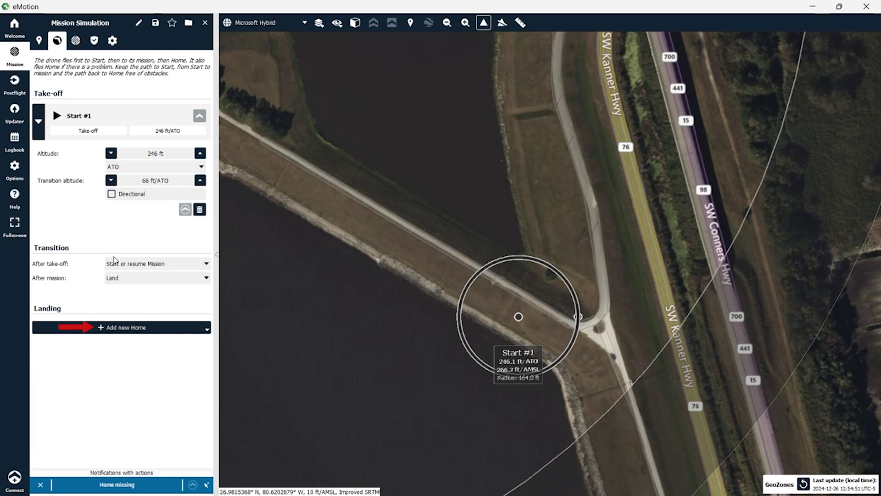
# Add Home #1 with a linear landing right beside Start #1
pyautogui.click(118, 327)
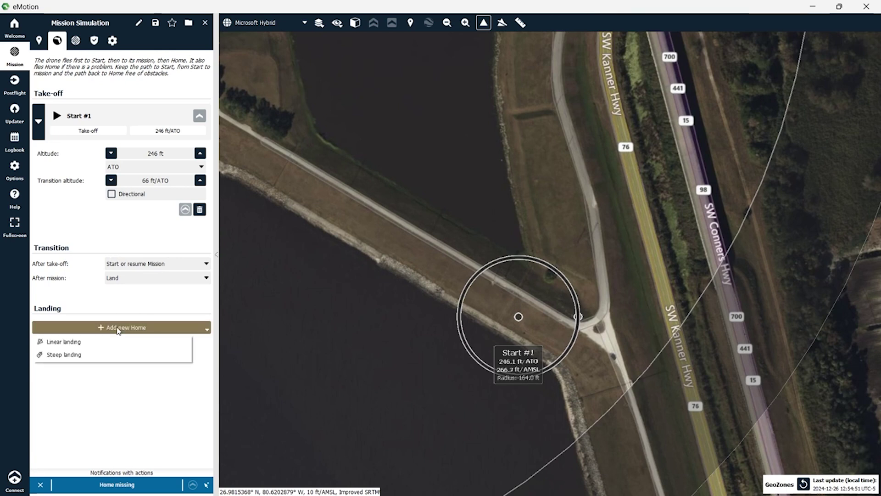
pyautogui.click(85, 343)
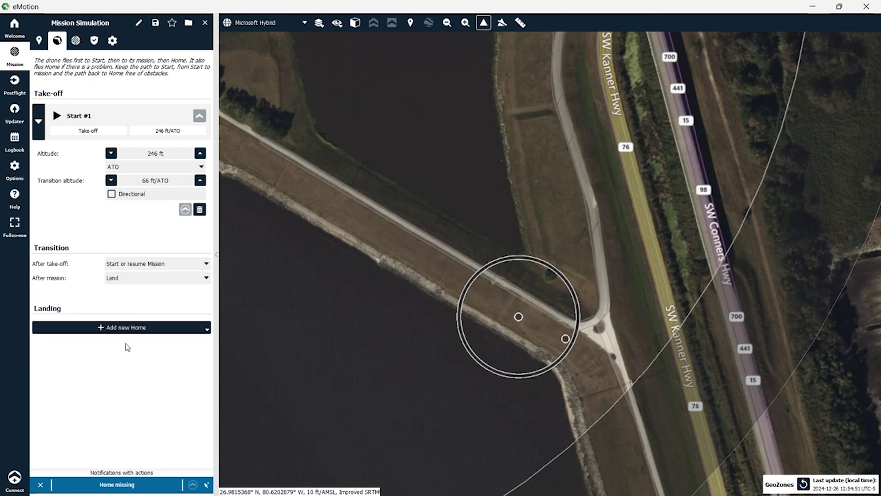
pyautogui.click(504, 307)
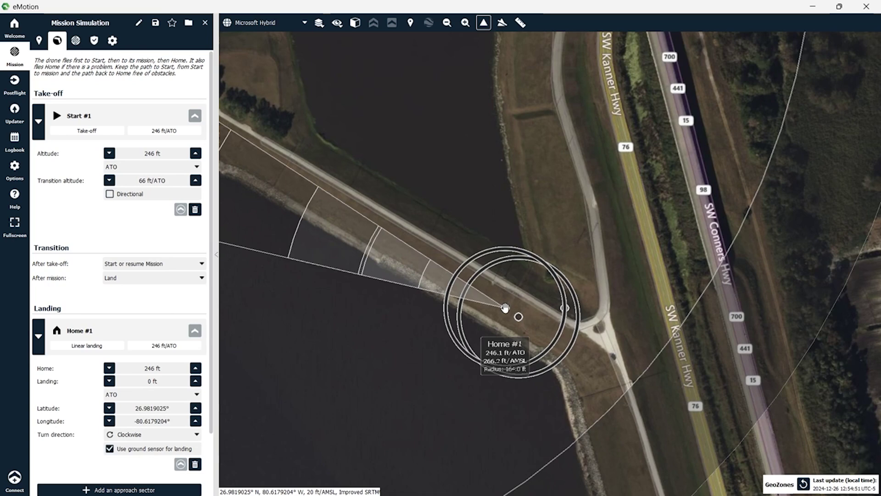
# Turn the Home #1 approach sector to heading 123°, then show the Blocks page
pyautogui.scroll(-2, 505, 308)
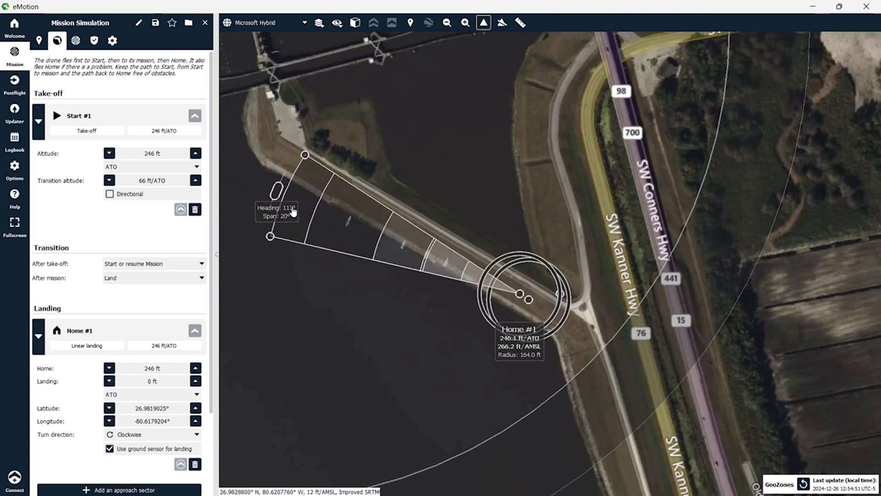
pyautogui.moveTo(278, 191); pyautogui.dragTo(299, 155)
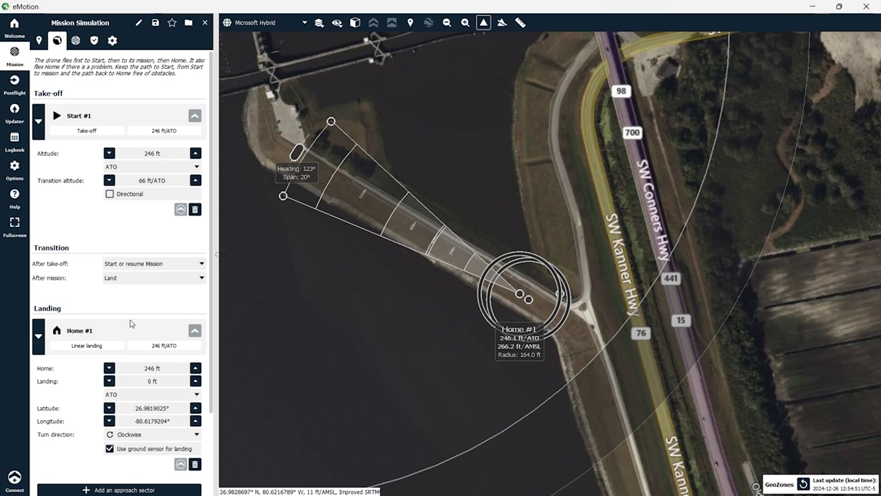
pyautogui.scroll(-3, 134, 303)
pyautogui.scroll(2, 134, 307)
pyautogui.scroll(1, 135, 306)
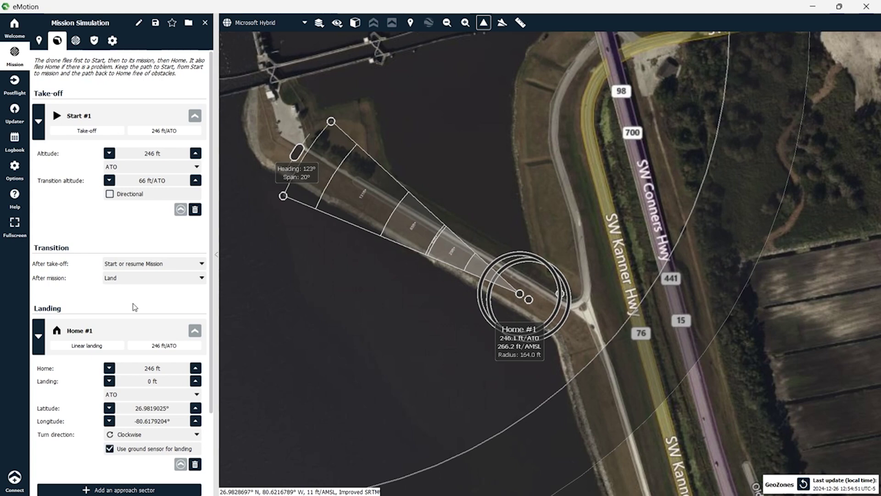
pyautogui.click(76, 41)
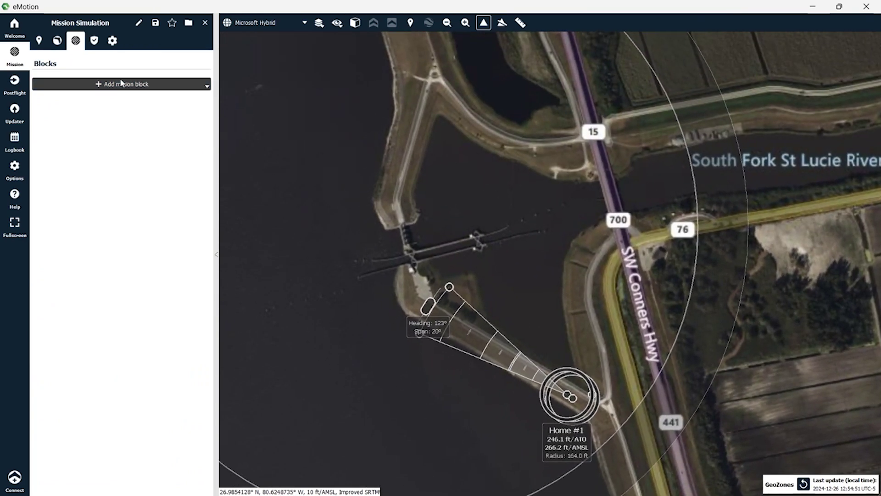
# Draw Horizontal Mapping Block #1 as a closed four-corner polygon around the lock
pyautogui.click(122, 85)
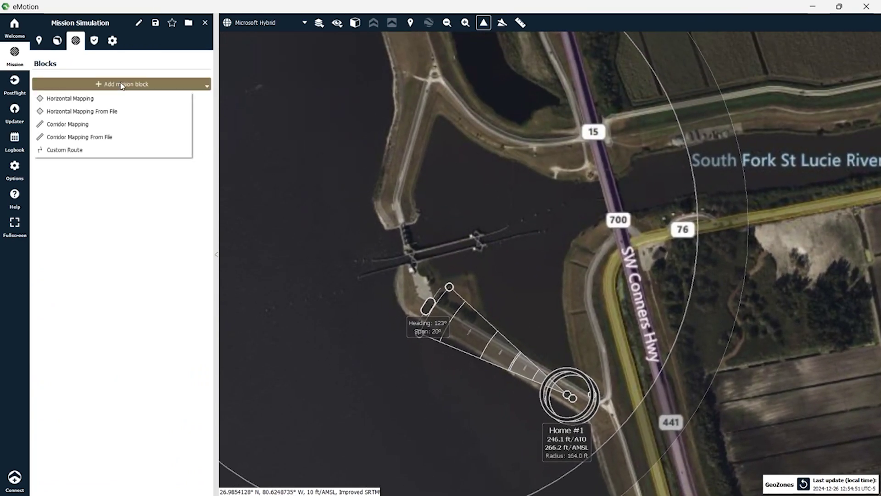
pyautogui.click(97, 99)
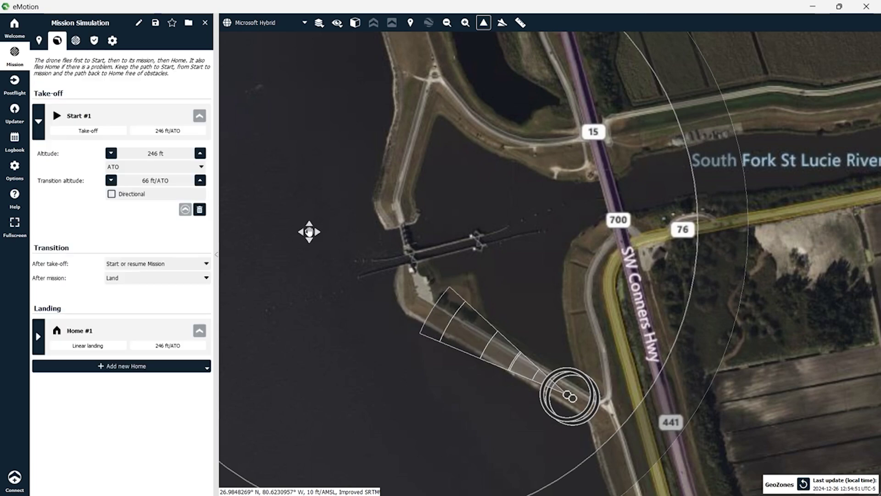
pyautogui.click(307, 224)
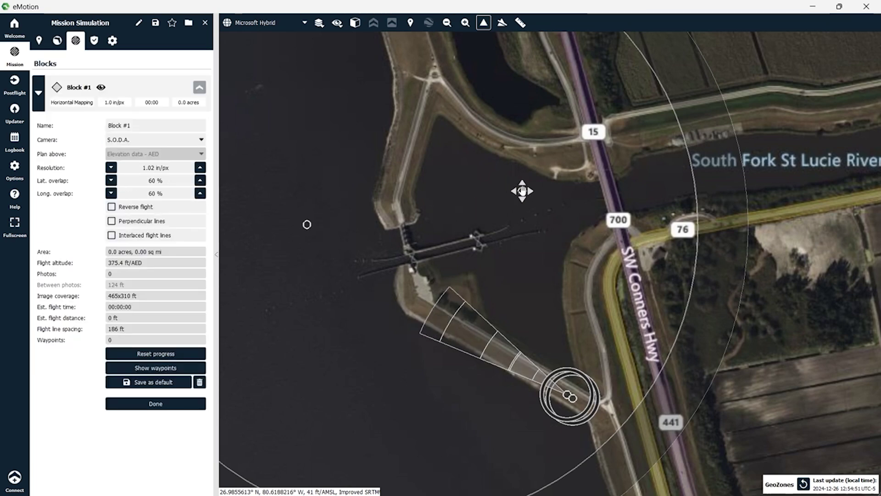
pyautogui.click(542, 189)
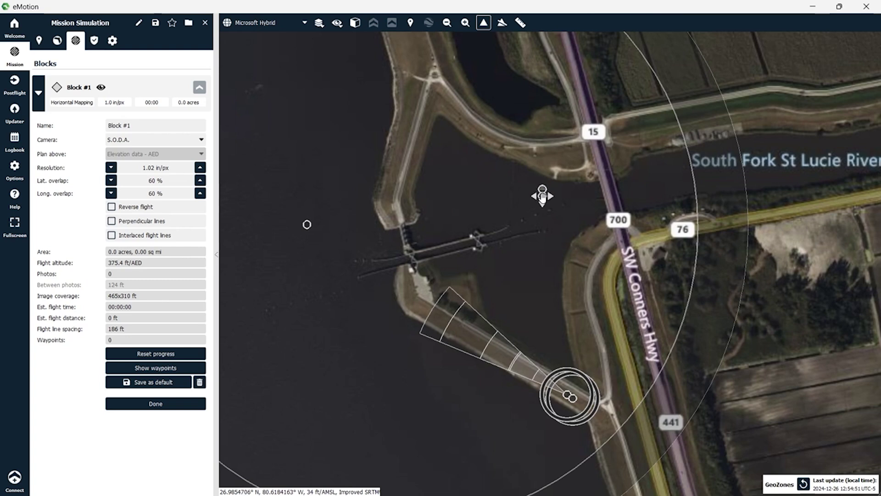
pyautogui.click(562, 251)
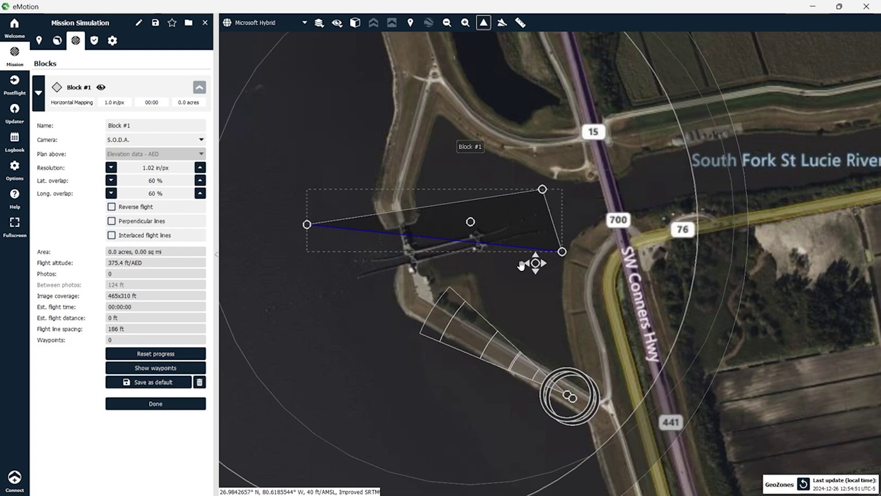
pyautogui.click(340, 306)
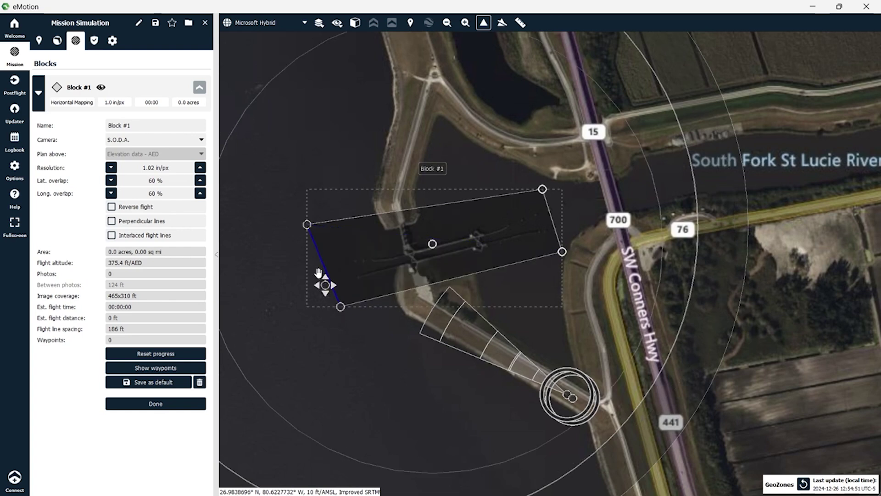
pyautogui.click(307, 224)
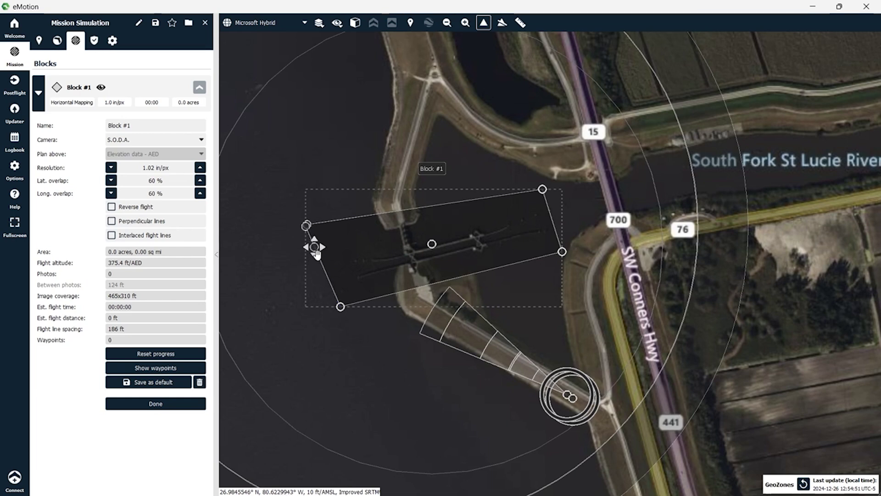
pyautogui.click(342, 304)
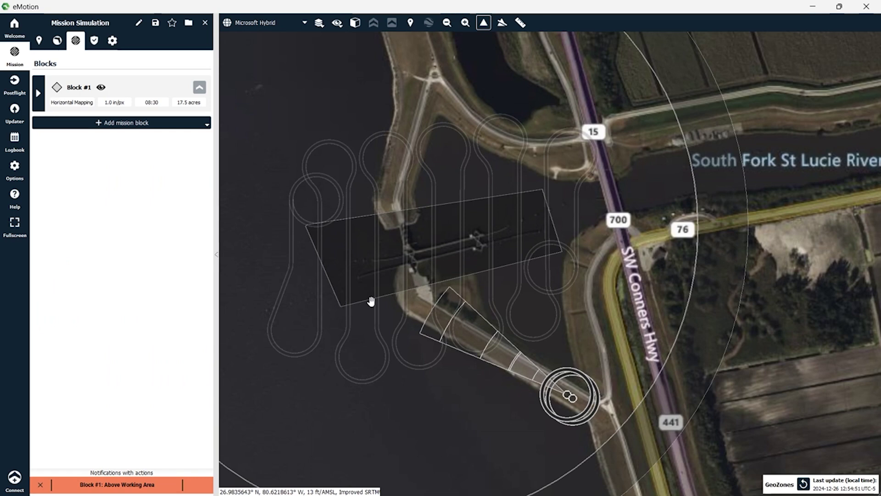
# Start a simulation with eBee X chosen as the simulated drone
pyautogui.click(16, 480)
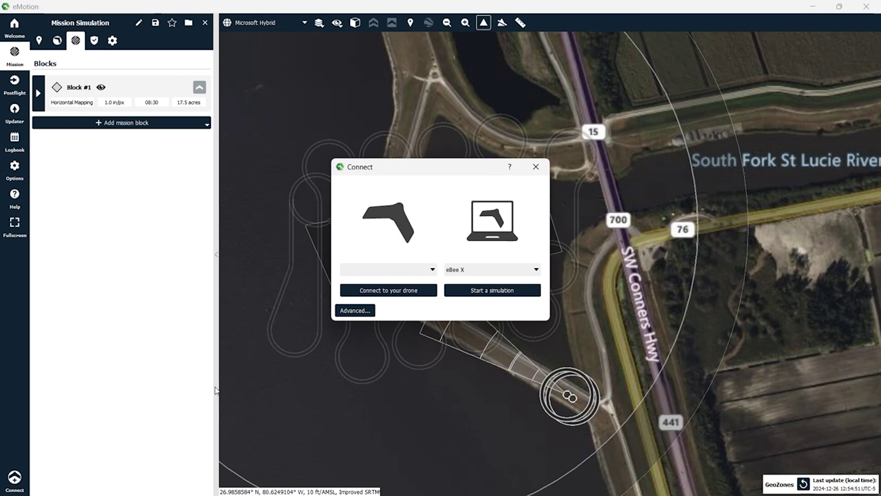
pyautogui.click(494, 273)
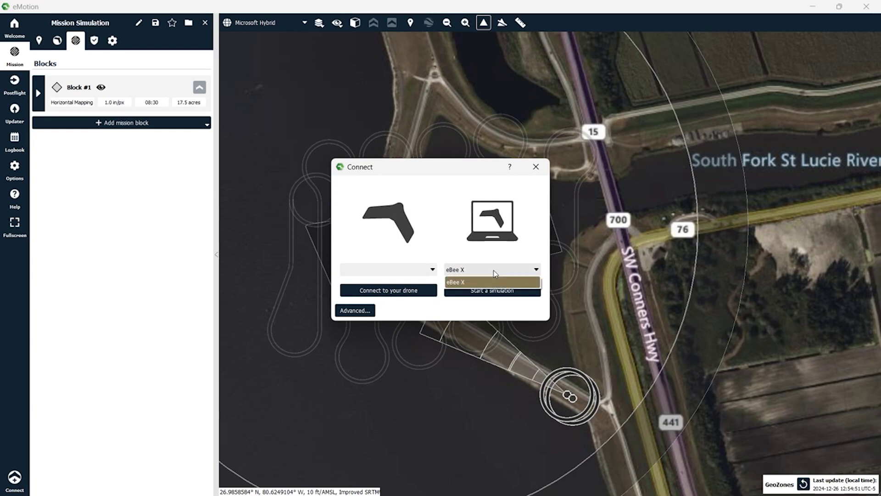
pyautogui.click(493, 282)
pyautogui.click(492, 291)
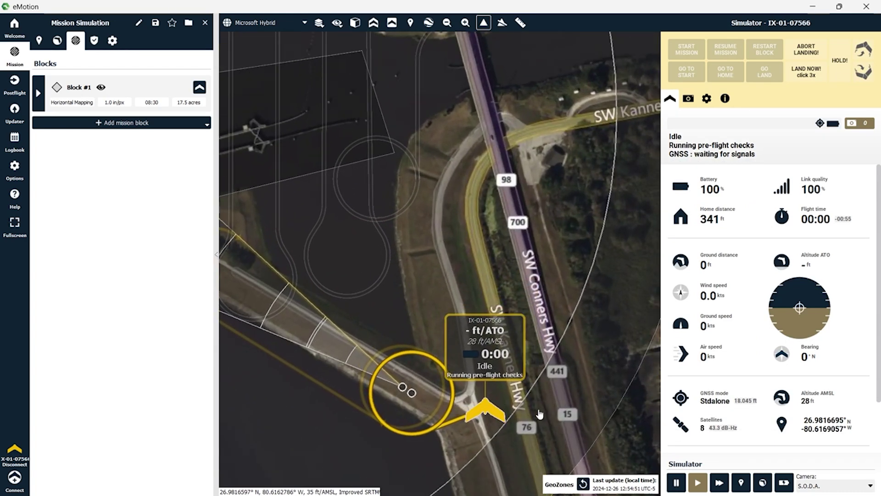
# Upload Block #1 to the simulated eBee X from the Mission blocks list
pyautogui.click(57, 41)
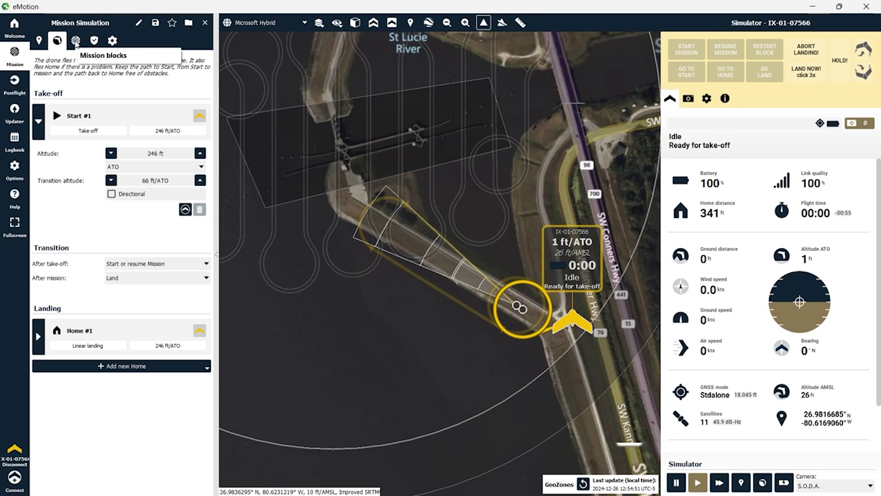
pyautogui.click(76, 42)
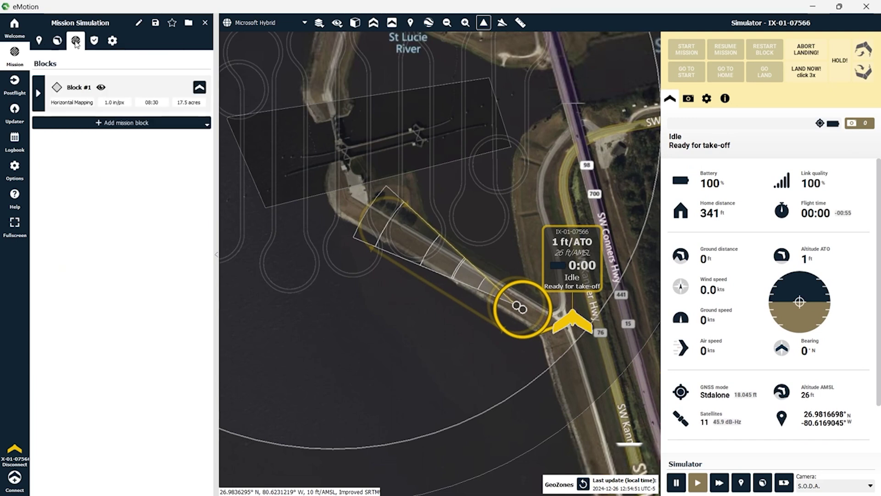
pyautogui.click(200, 87)
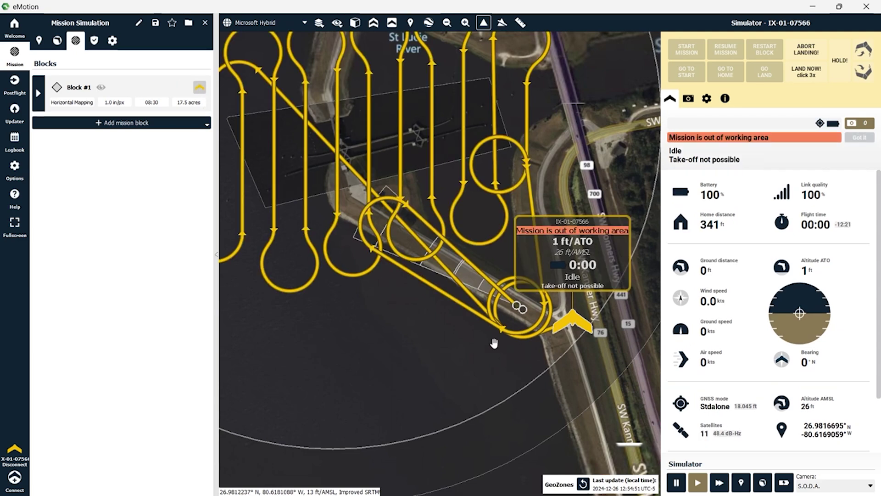
# Re-centre the working area circle over Block #1's flight lines
pyautogui.scroll(-3, 450, 339)
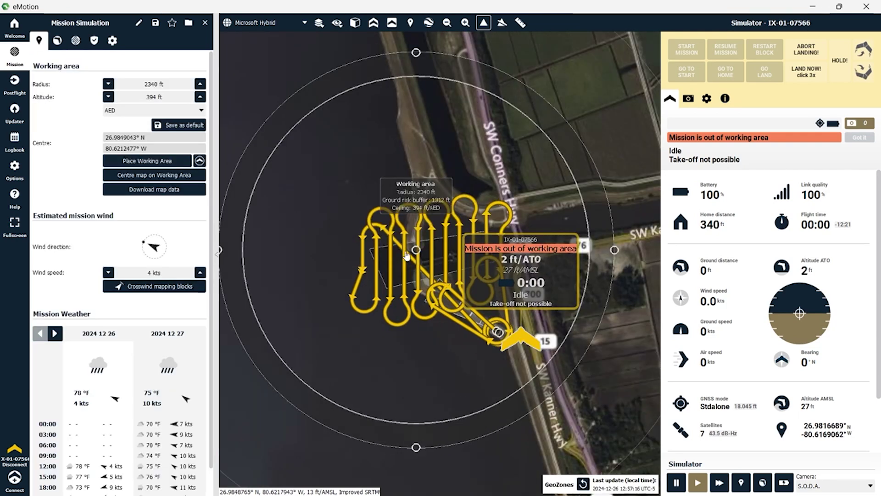
pyautogui.moveTo(419, 250); pyautogui.dragTo(466, 275)
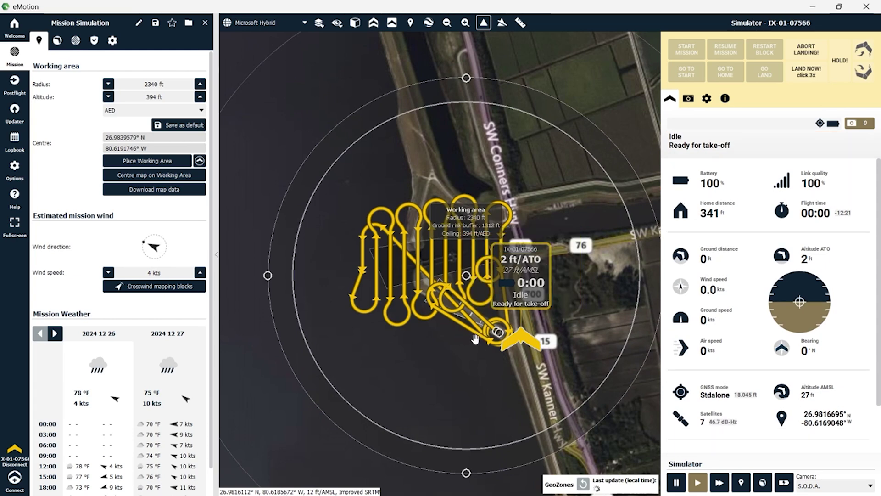
pyautogui.scroll(1, 489, 346)
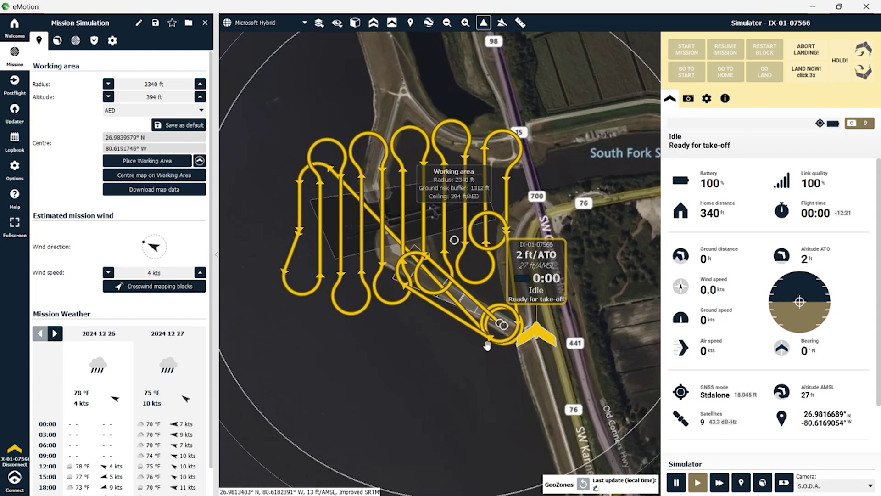
pyautogui.click(76, 40)
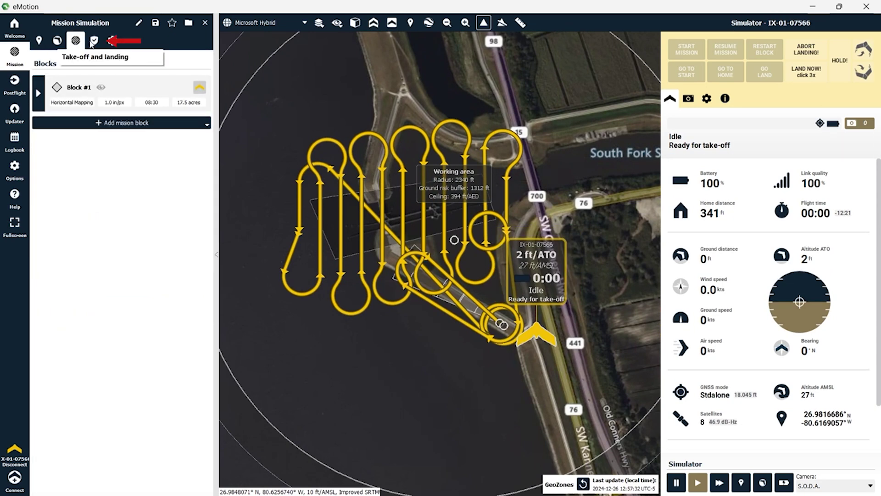
# Set the drone to return home on airspeed malfunction and on exceeded ground speed
pyautogui.click(94, 42)
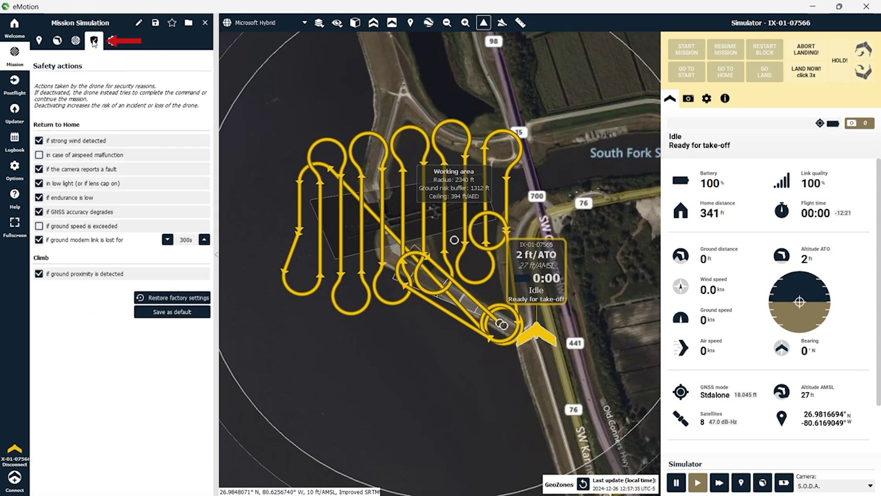
pyautogui.click(39, 155)
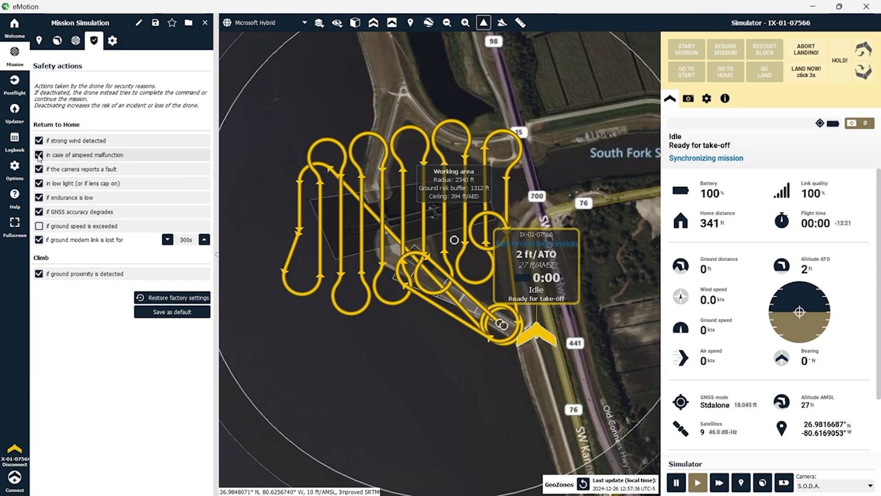
pyautogui.click(38, 226)
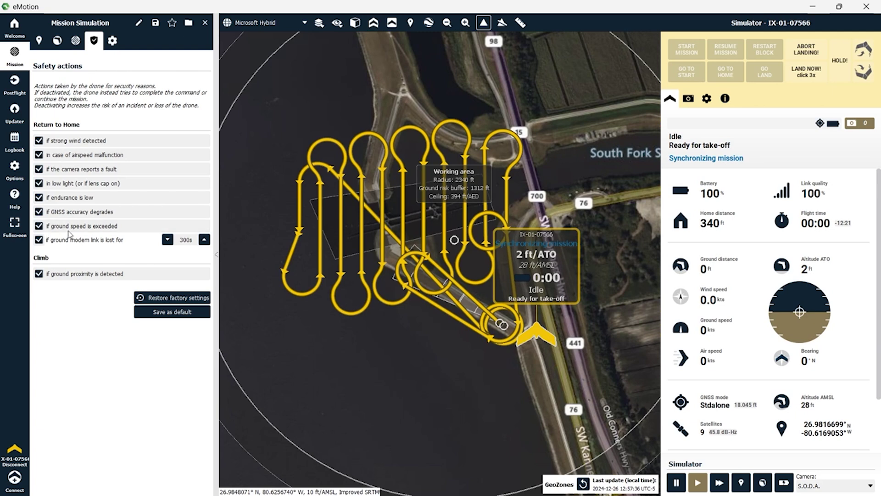
# Check the camera selection and keep S.O.D.A. as the only mission camera
pyautogui.click(112, 41)
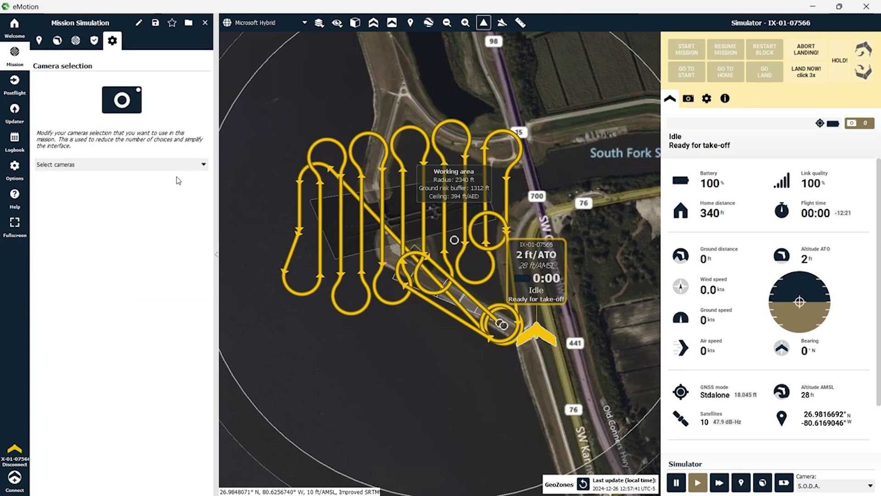
pyautogui.click(203, 164)
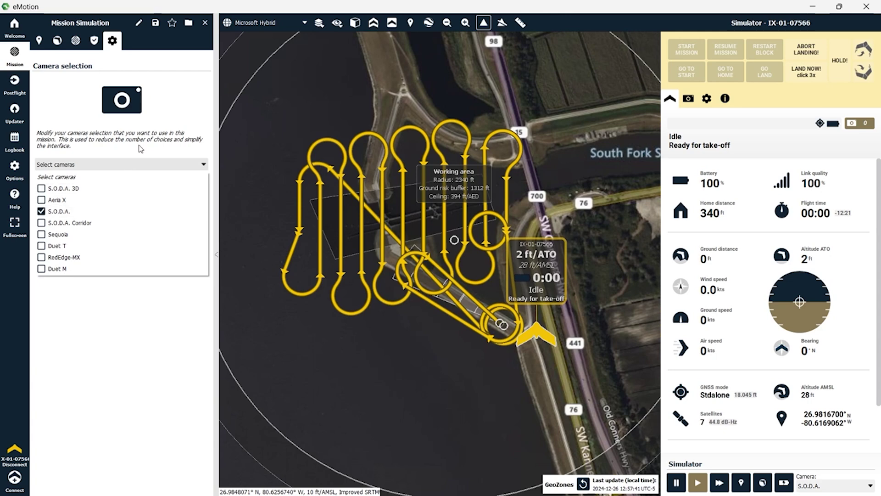
pyautogui.click(169, 121)
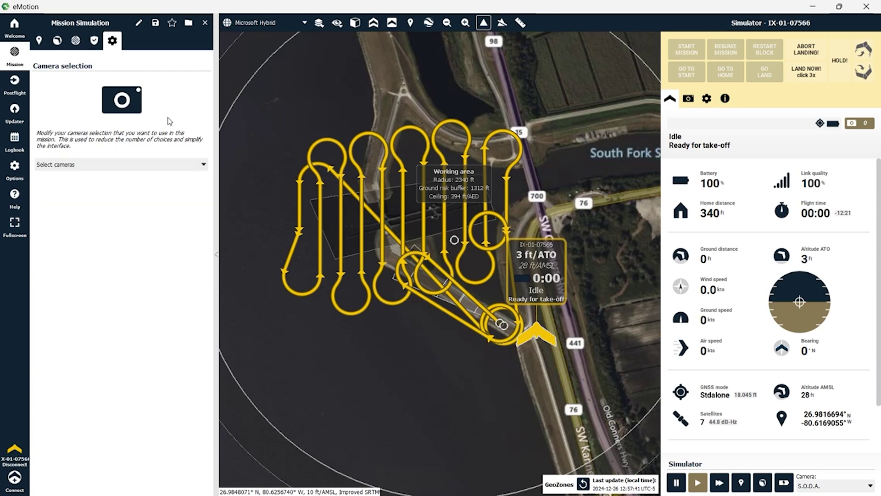
pyautogui.click(76, 41)
pyautogui.click(53, 83)
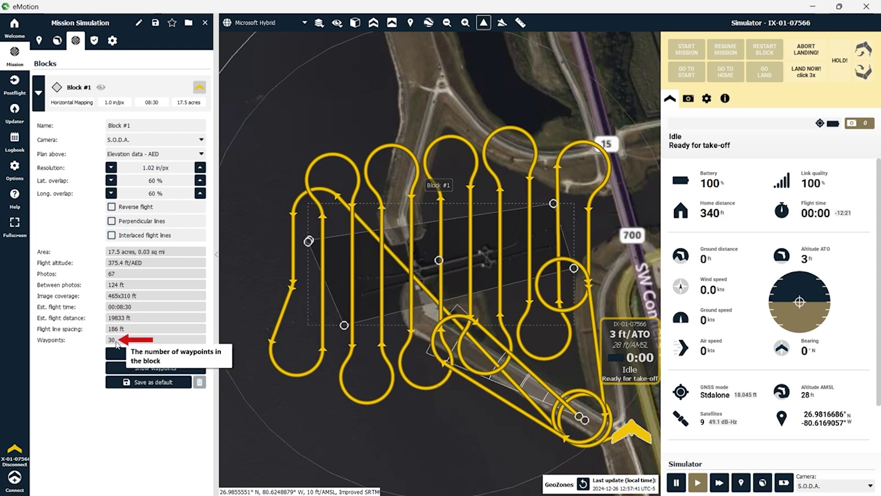
pyautogui.click(163, 368)
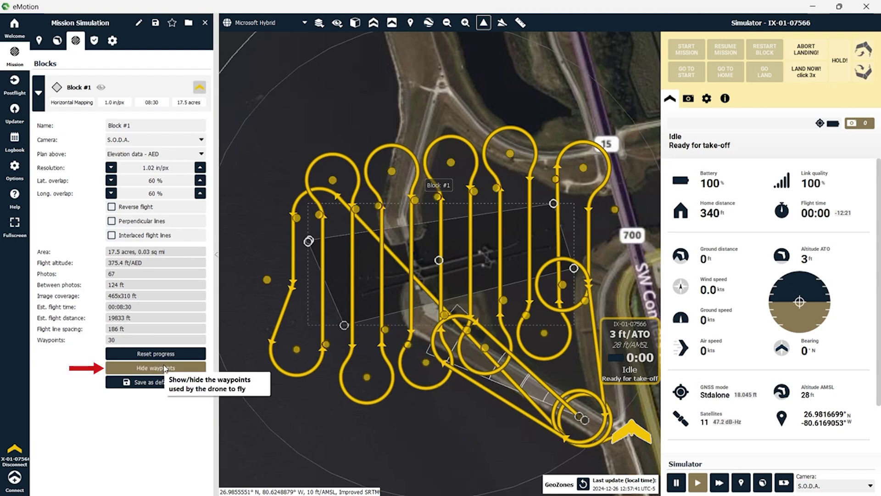
pyautogui.click(164, 367)
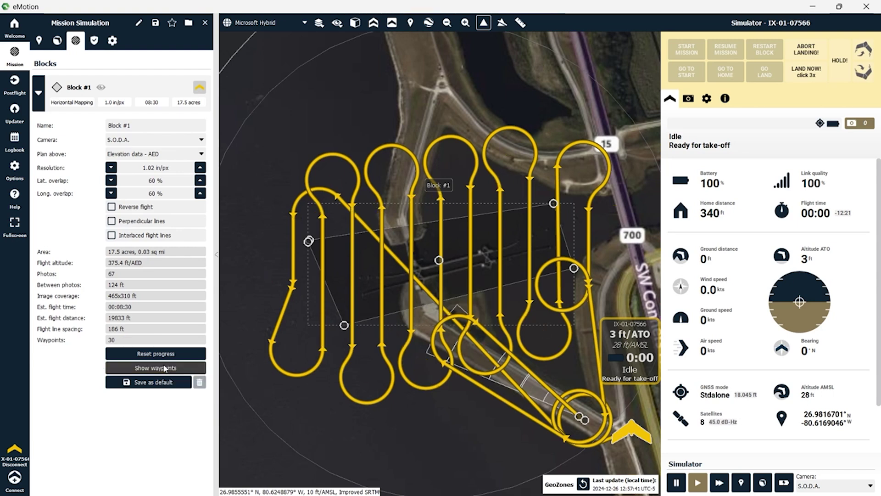
pyautogui.moveTo(506, 447); pyautogui.dragTo(465, 432)
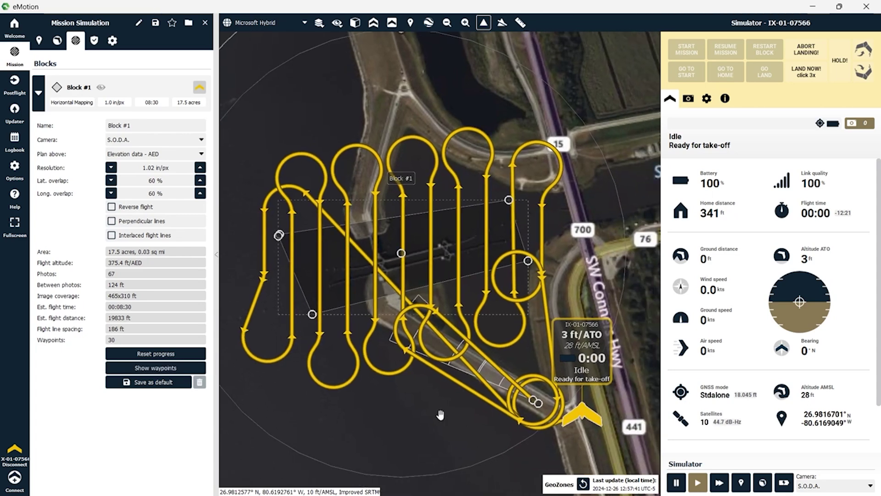
pyautogui.click(39, 94)
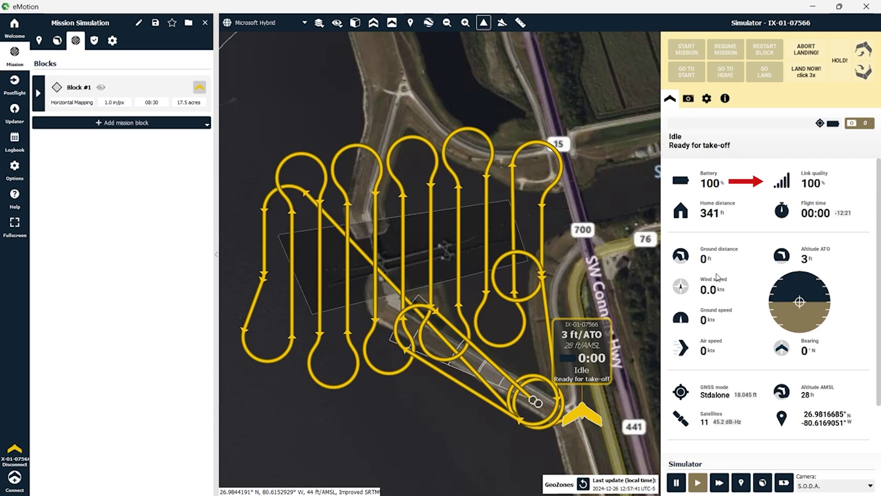
# Launch the simulated take-off and tilt the 3D map toward Block #1's flight lines
pyautogui.click(761, 483)
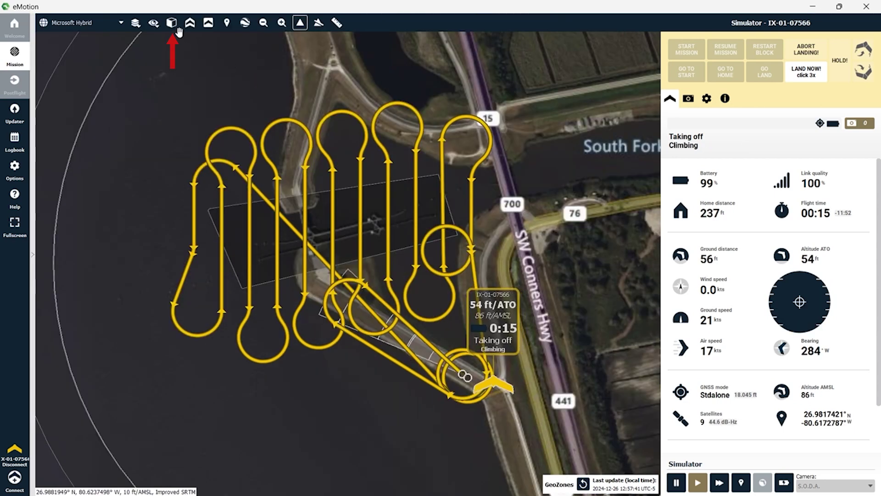
pyautogui.click(172, 24)
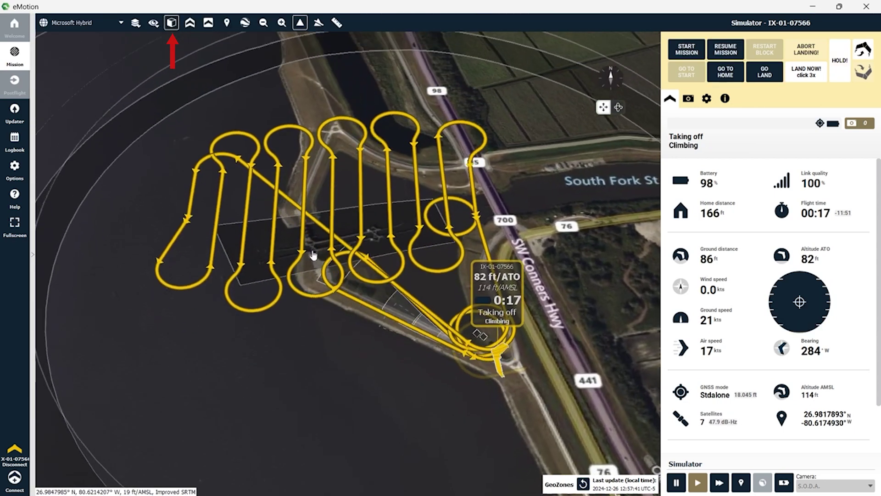
pyautogui.click(618, 106)
pyautogui.moveTo(574, 151); pyautogui.dragTo(596, 123)
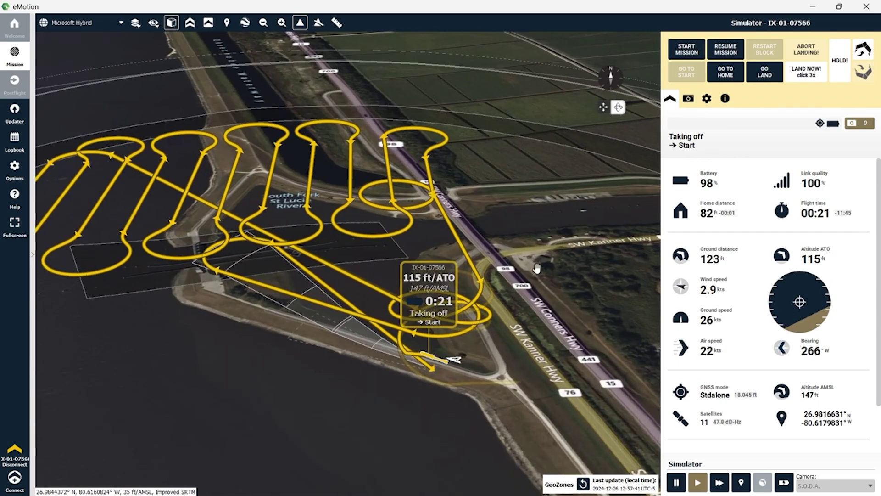
pyautogui.moveTo(527, 199); pyautogui.dragTo(610, 198)
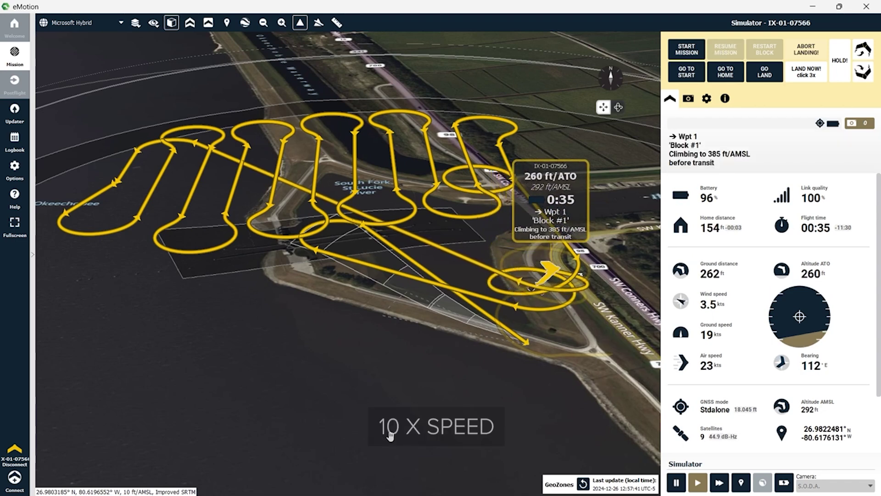
# Switch the map to 2D while the eBee X flies Block #1's lines, then return to 3D
pyautogui.click(171, 23)
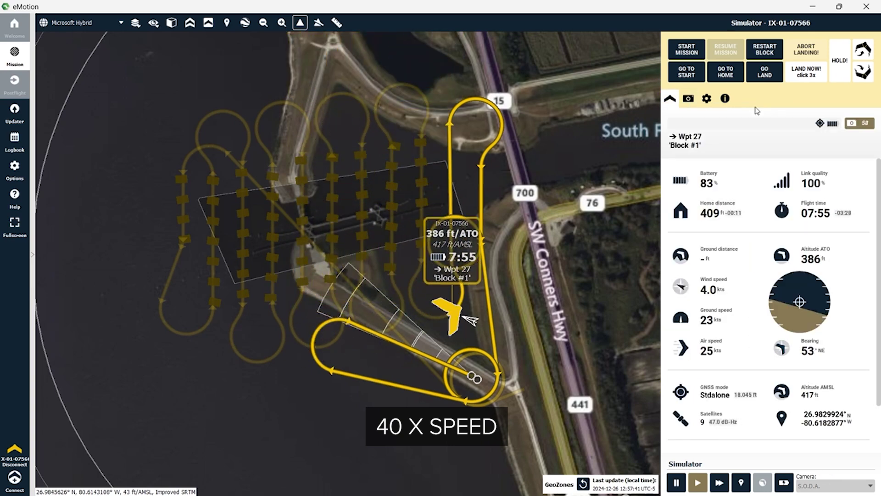
pyautogui.click(171, 22)
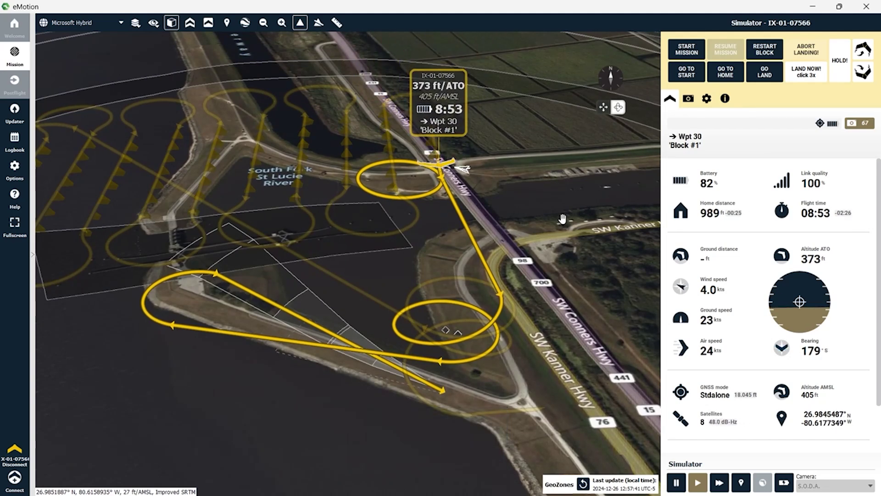